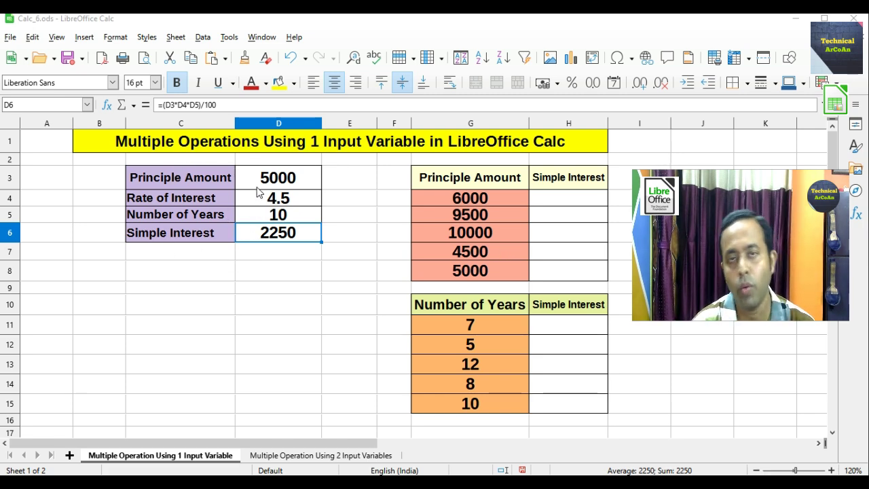
Step: Check the principal, rate and years input values and the simple interest formula in D6
left_click(260, 179)
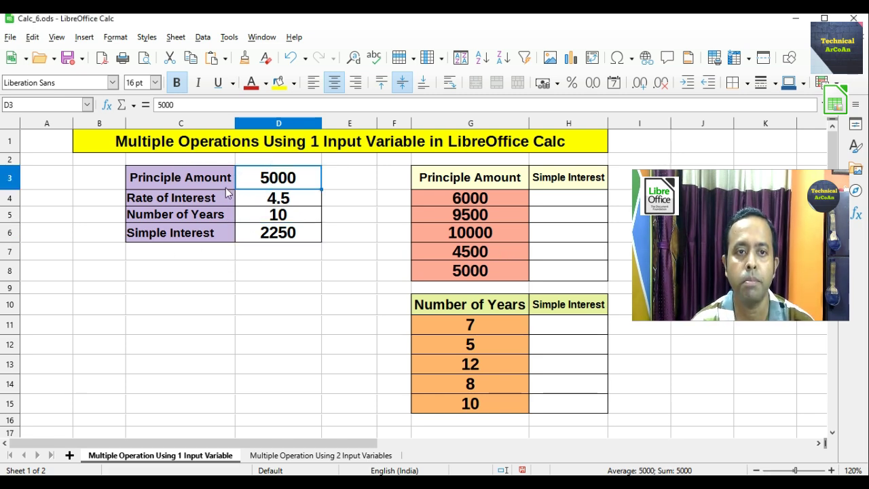
left_click(267, 198)
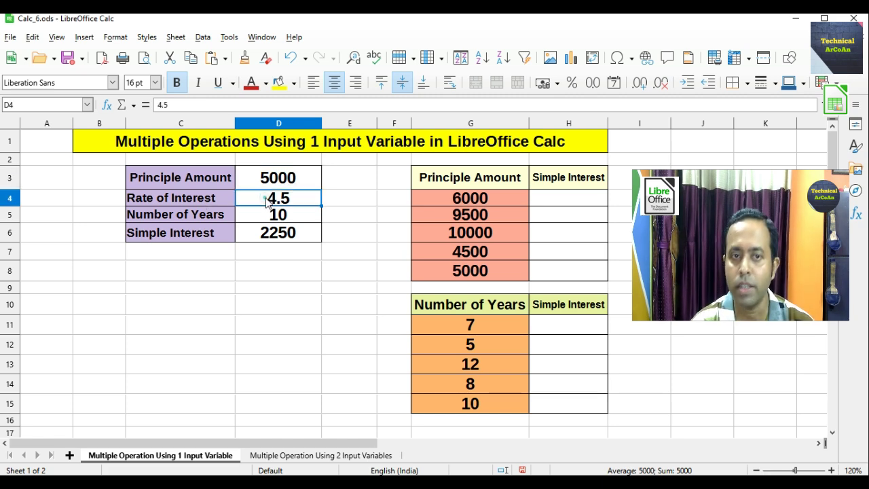
left_click(278, 217)
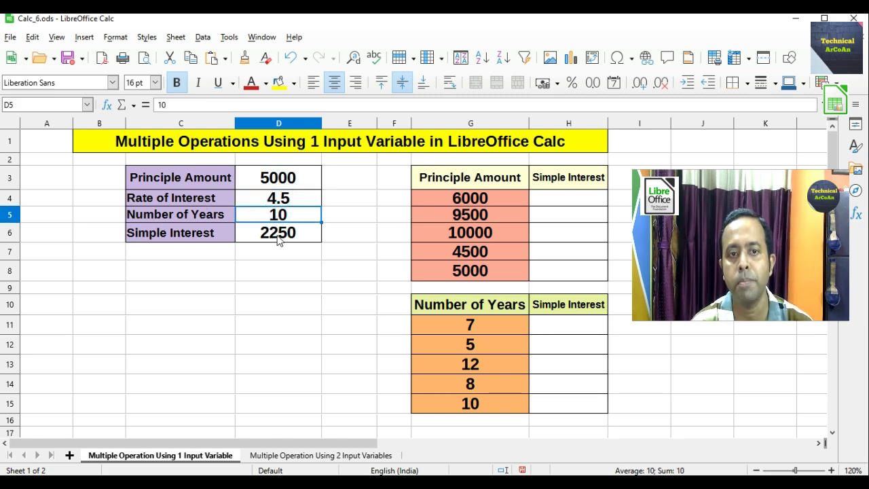
left_click(278, 236)
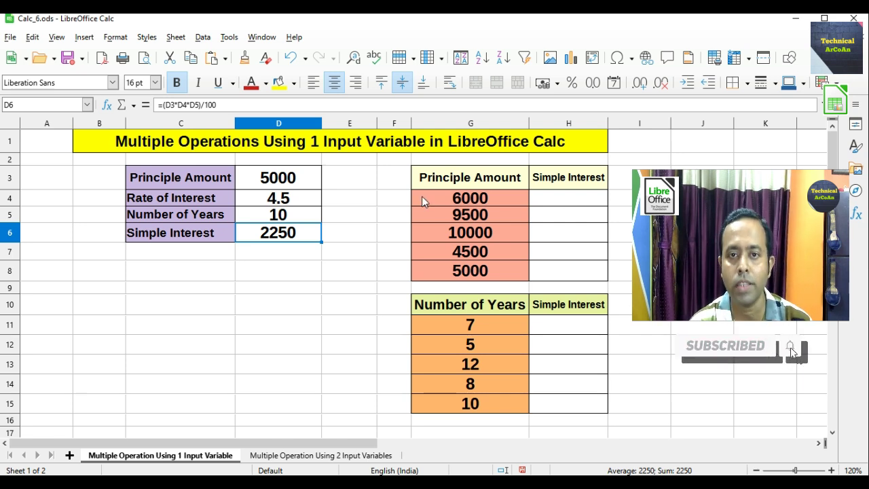
Step: Fill G4:H8 via Multiple Operations with formula $D$6 and column input cell $D$3
left_click_drag(421, 196, 563, 273)
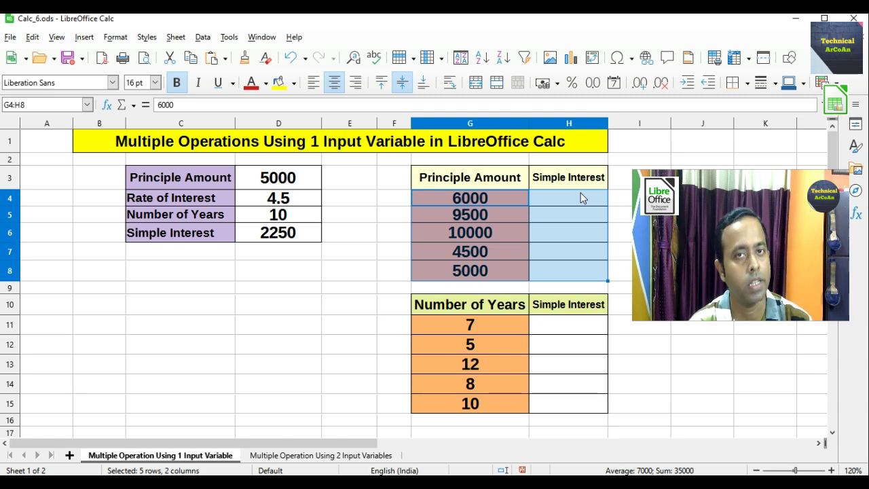
left_click(202, 36)
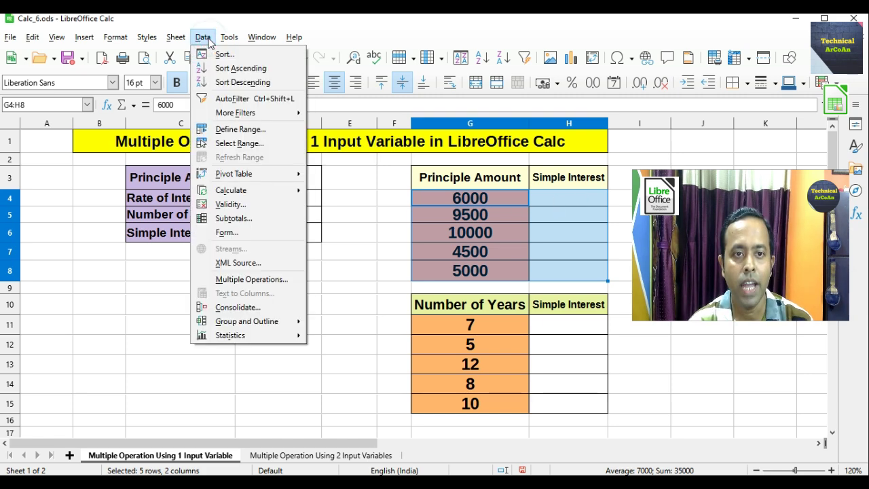
left_click(236, 280)
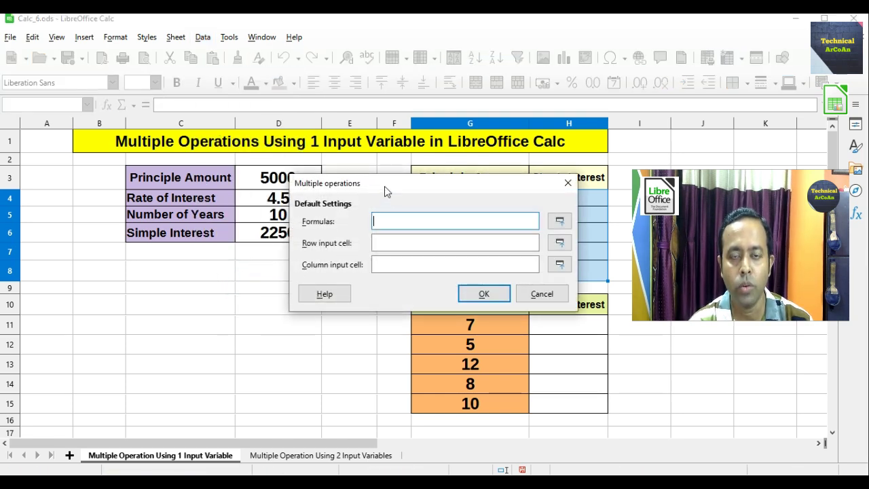
left_click_drag(374, 186, 275, 275)
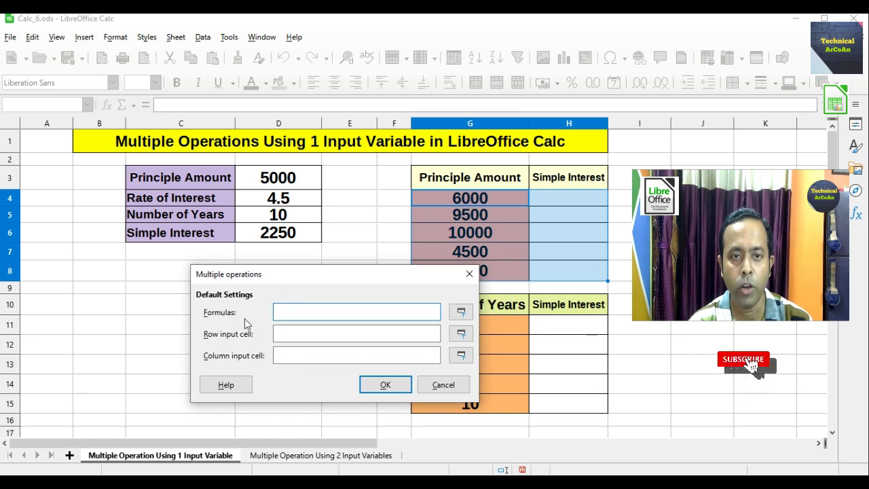
left_click(273, 235)
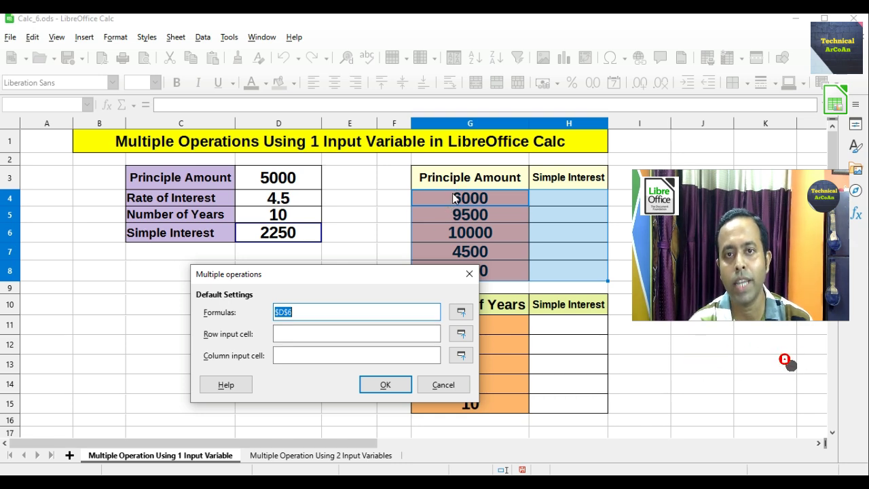
left_click(288, 357)
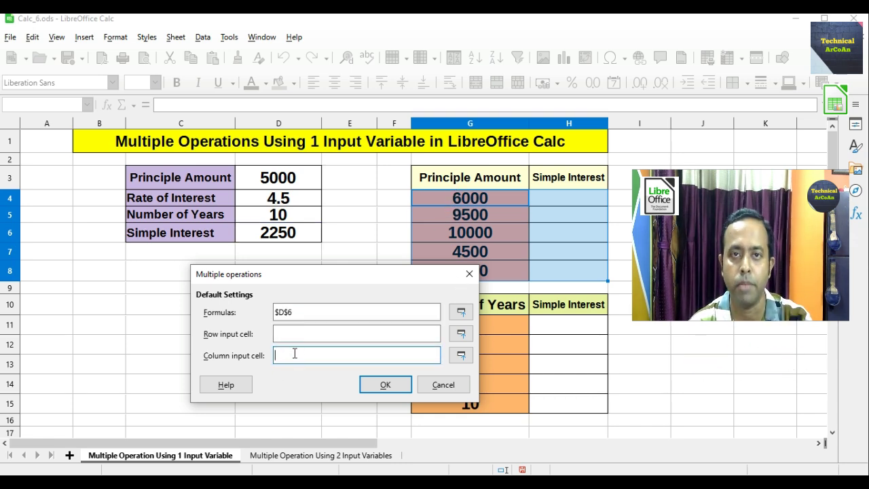
left_click(261, 179)
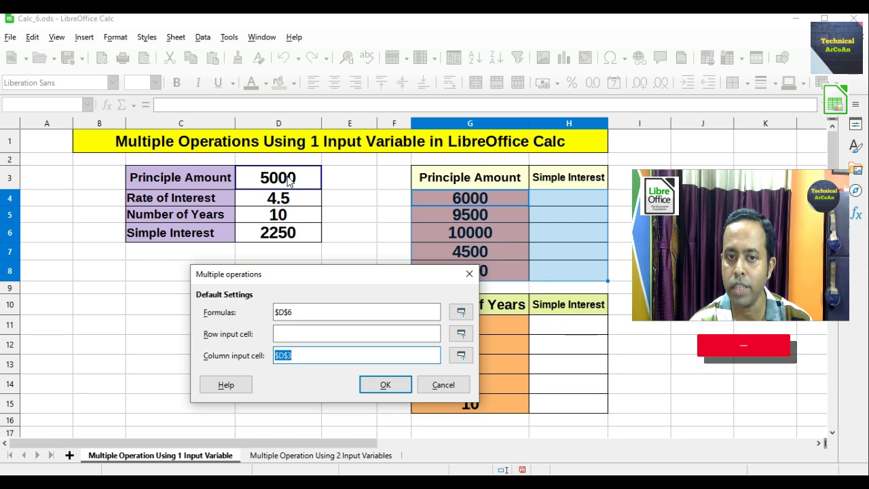
left_click(381, 385)
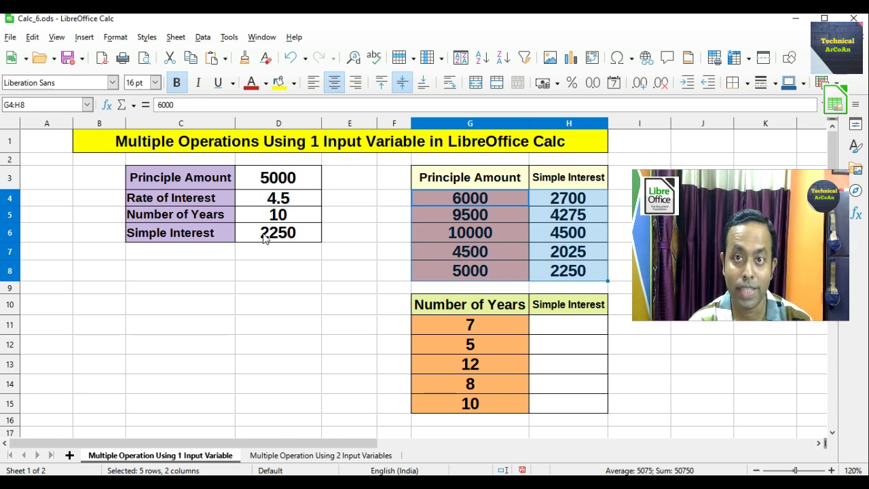
left_click(473, 275)
left_click(557, 273)
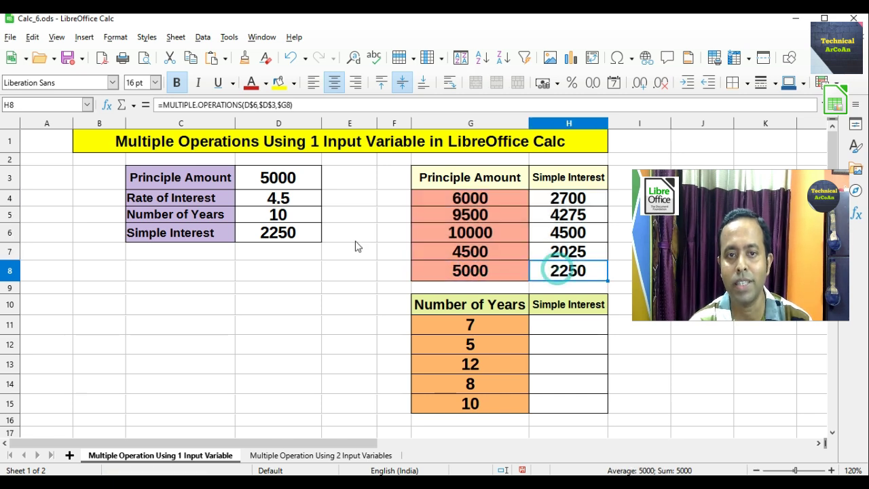
left_click(302, 242)
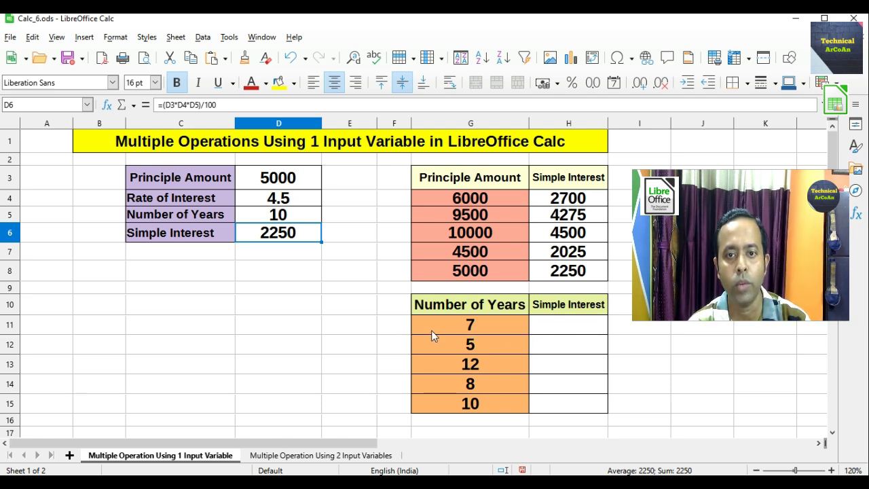
Step: Fill the years table via Multiple Operations (formula D6, column input D5), giving 1575, 1125, 2700, 1800, 2250
left_click_drag(431, 329, 568, 403)
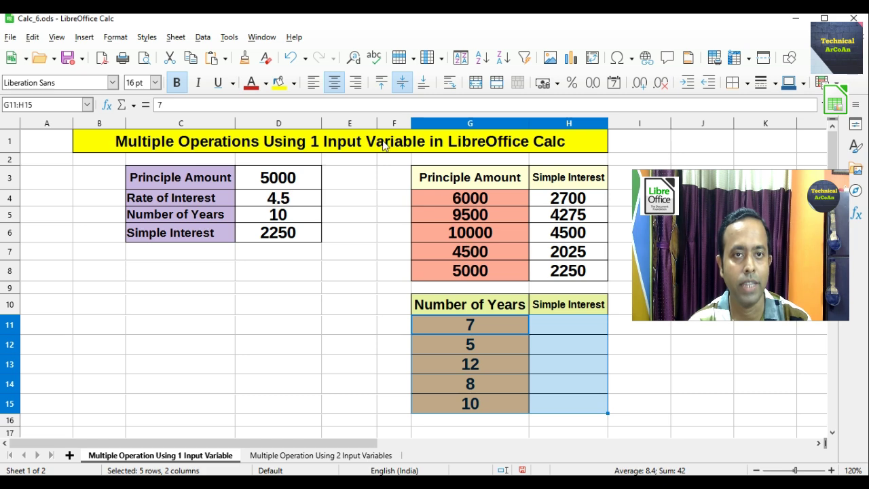
left_click(202, 37)
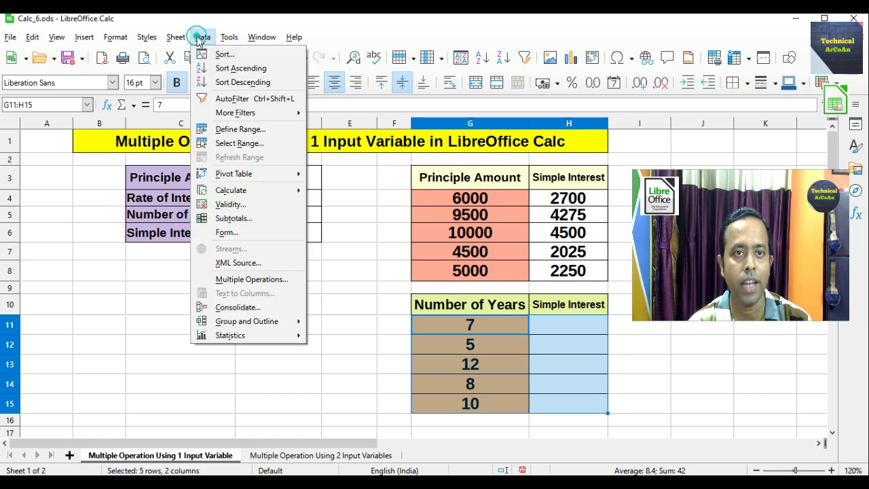
left_click(235, 279)
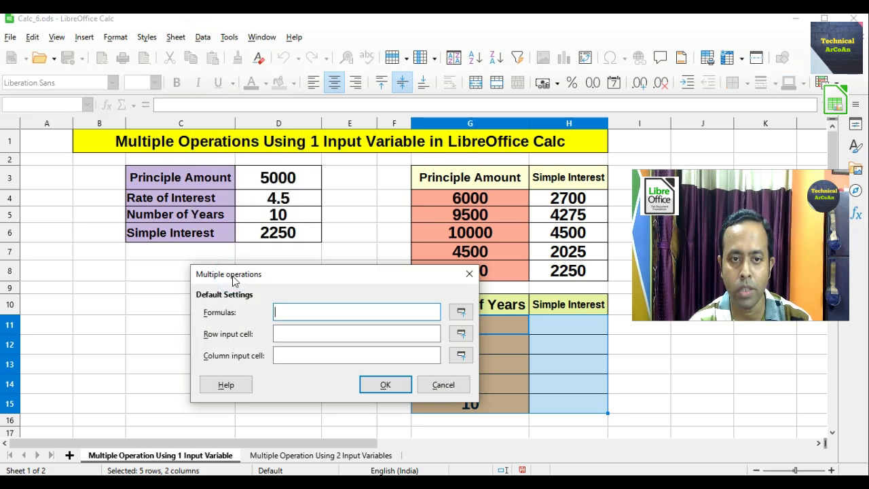
left_click(275, 237)
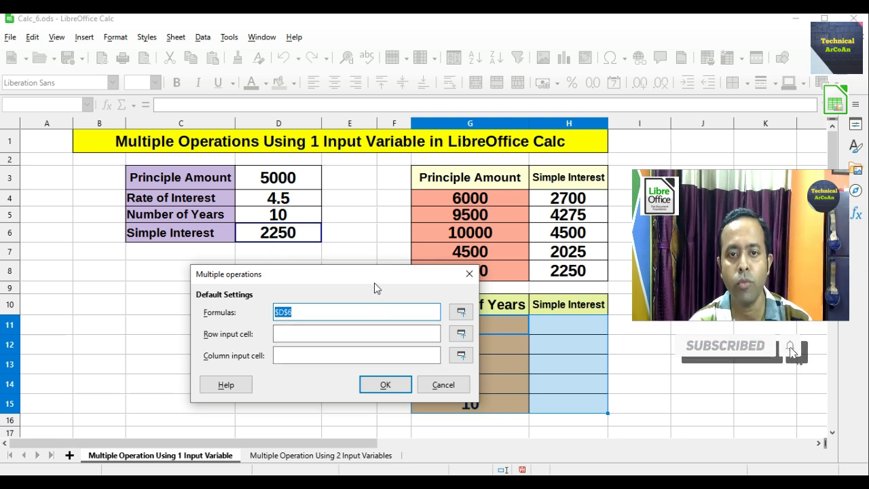
left_click_drag(374, 283, 259, 287)
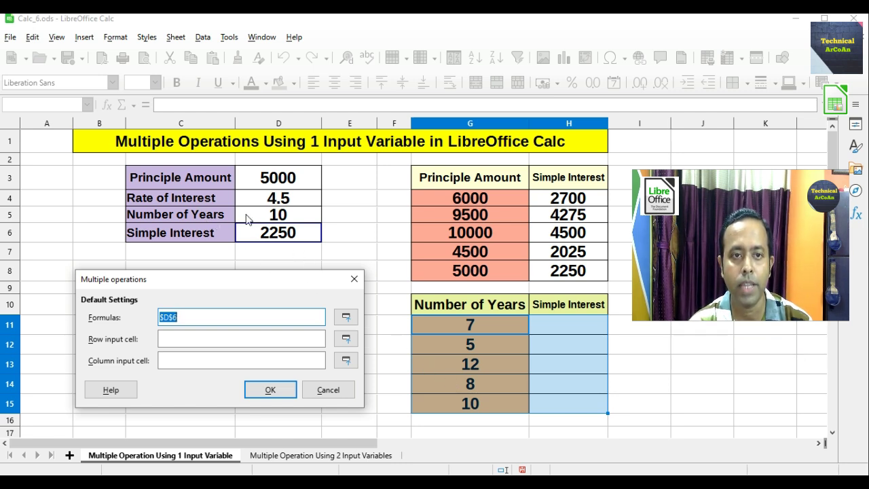
left_click(219, 360)
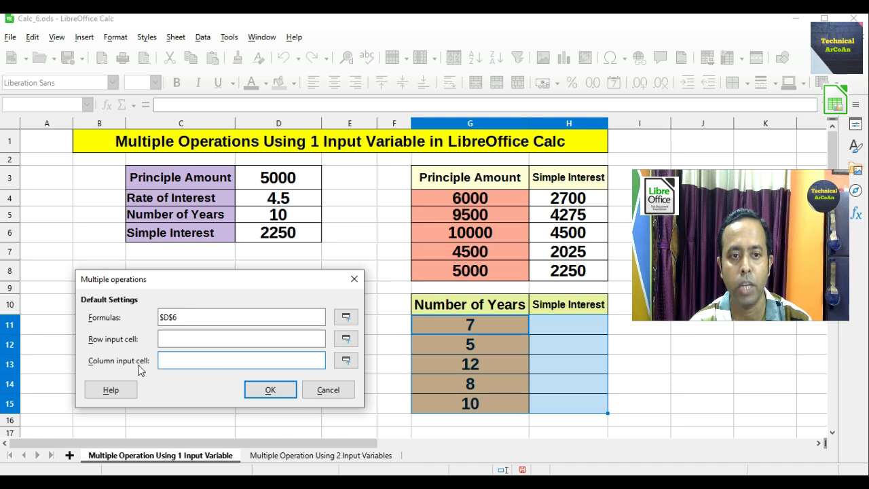
left_click(265, 219)
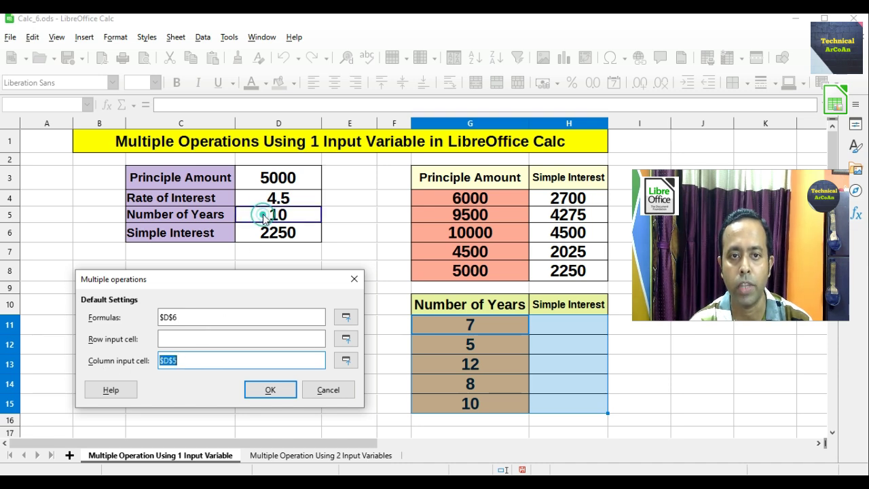
left_click(270, 389)
left_click(561, 386)
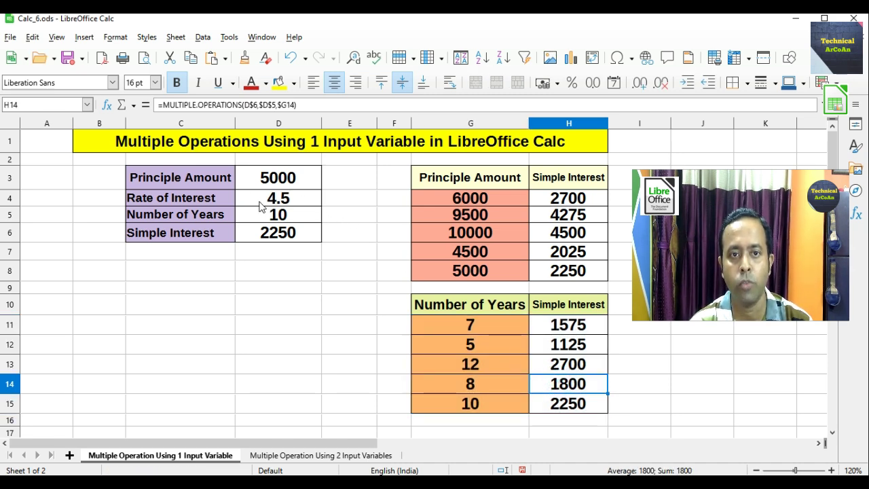
Step: Check cells H11 and G15, then go to the 'Multiple Operation Using 2 Input Variables' sheet
left_click(537, 330)
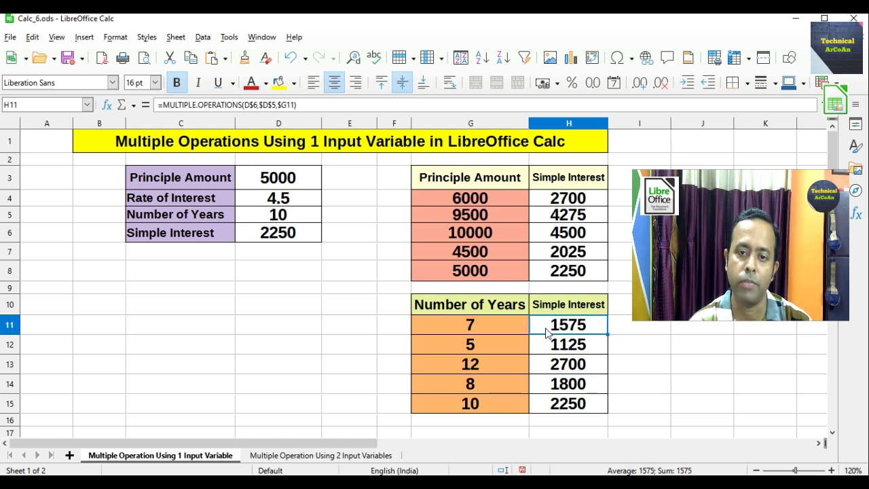
left_click(519, 402)
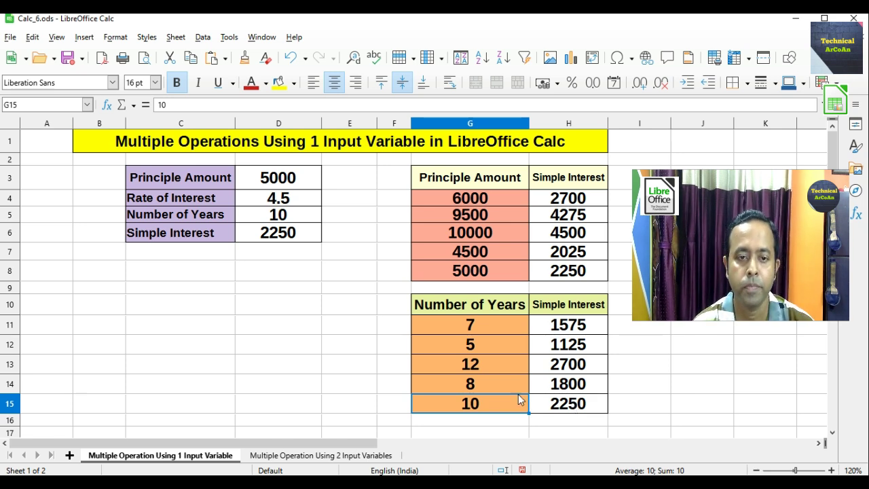
left_click(370, 455)
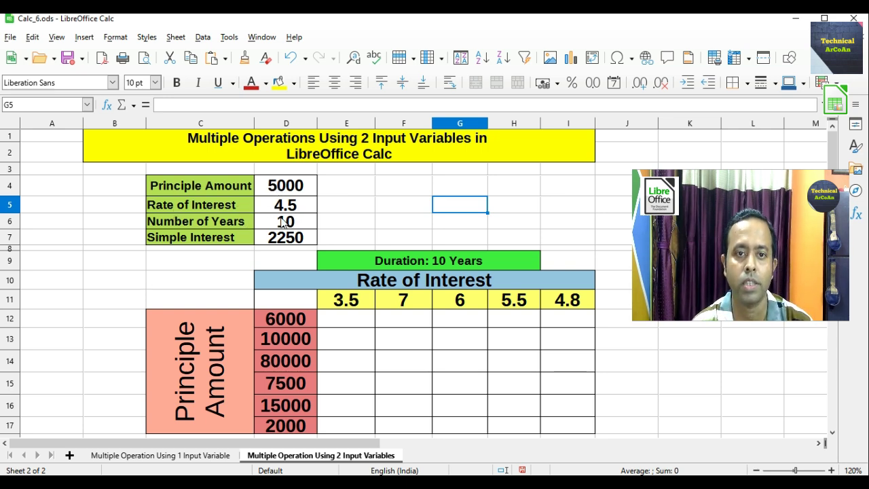
Step: Check the D7 formula =(D4*D5*D6)/100, then select the table range D11:I17
left_click(290, 243)
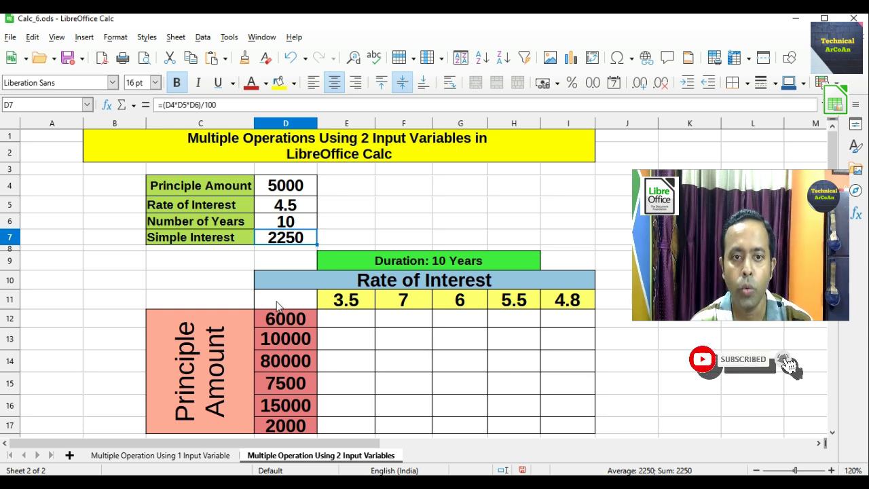
left_click_drag(277, 299, 550, 425)
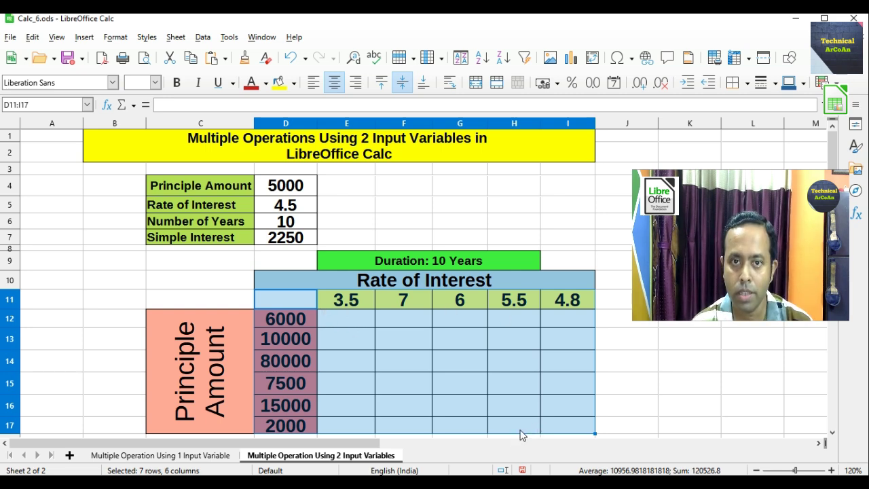
Step: Run Multiple Operations with formula $D$7, row input cell $D$5 and column input cell $D$4
left_click(203, 38)
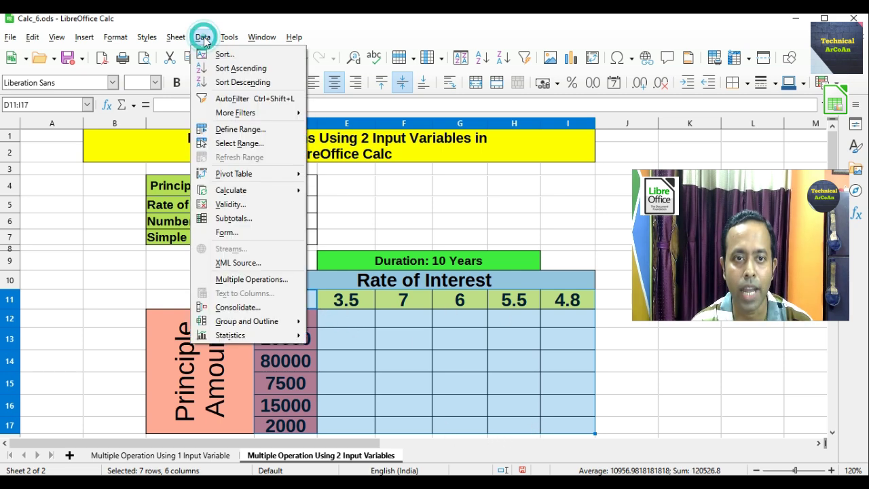
left_click(237, 281)
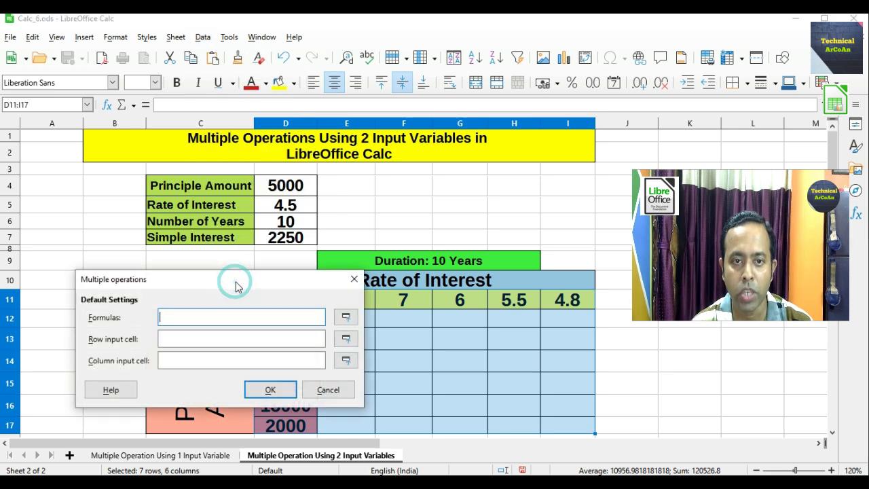
left_click(280, 241)
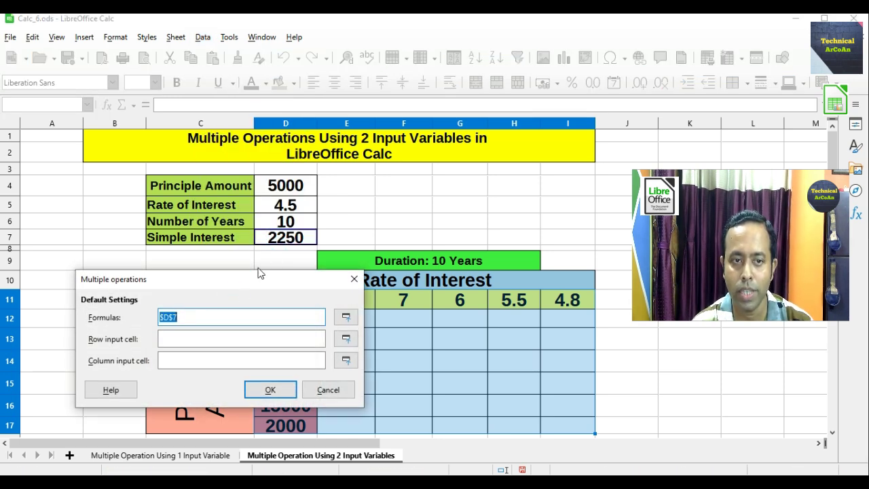
left_click_drag(234, 285, 214, 157)
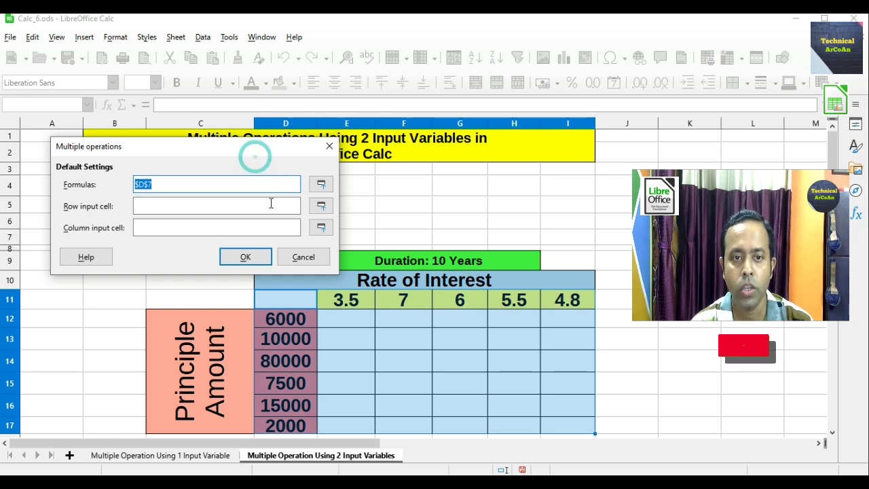
left_click_drag(226, 160, 297, 322)
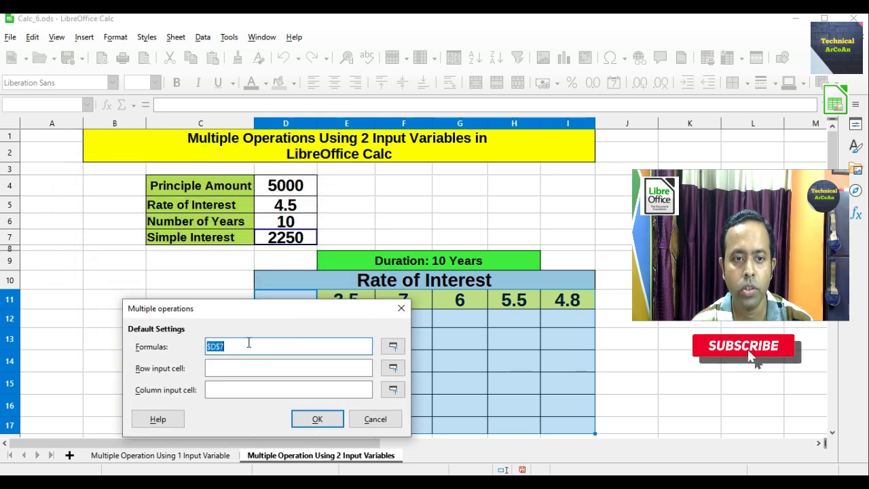
left_click(212, 367)
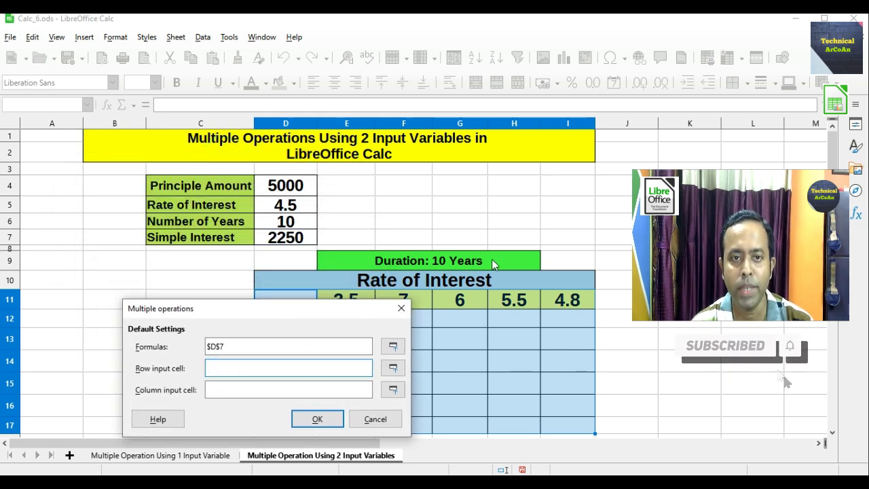
left_click(298, 210)
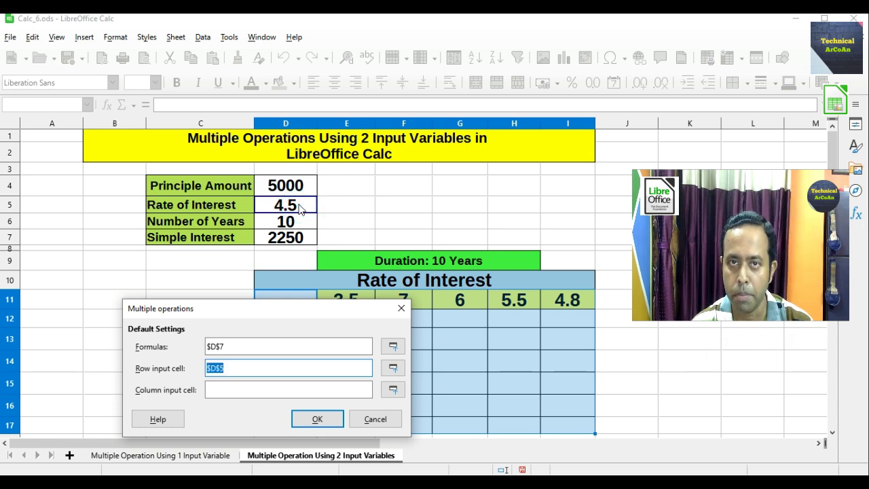
left_click(255, 391)
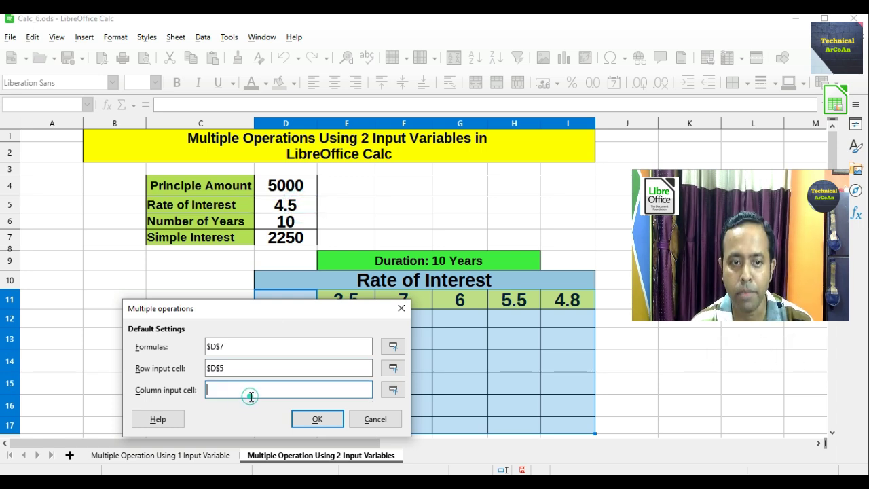
left_click_drag(283, 320, 313, 309)
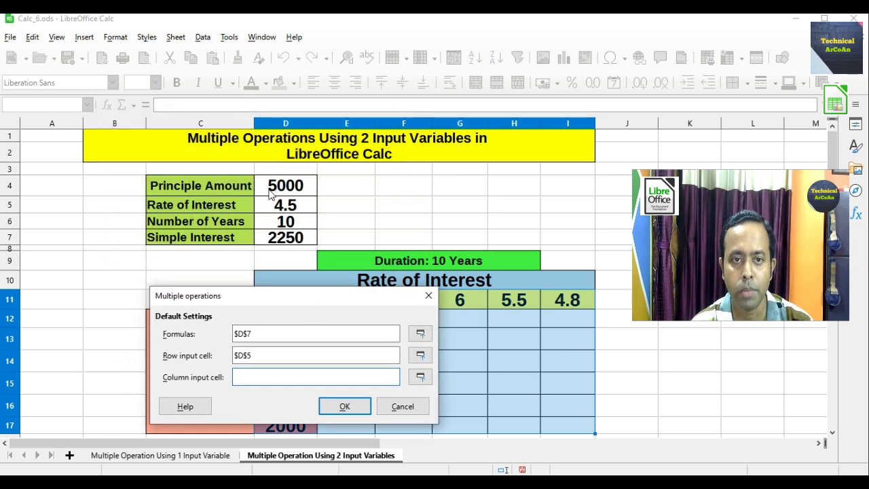
left_click(269, 193)
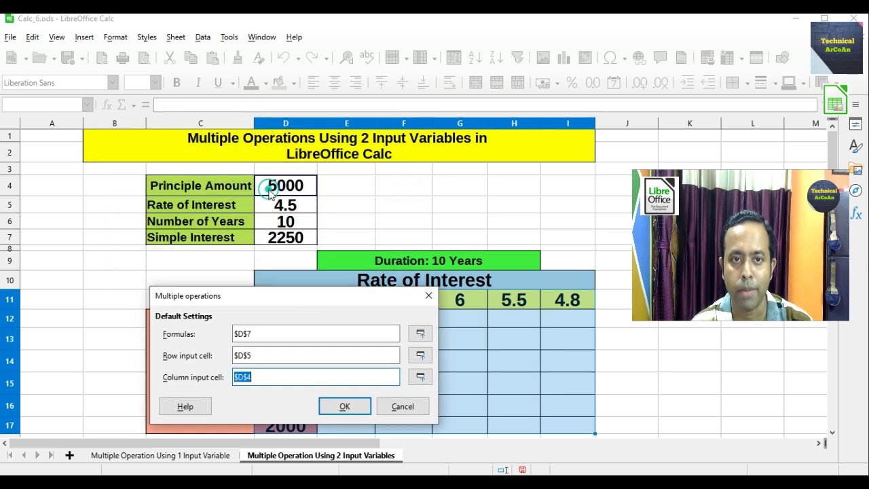
left_click(345, 406)
left_click(347, 384)
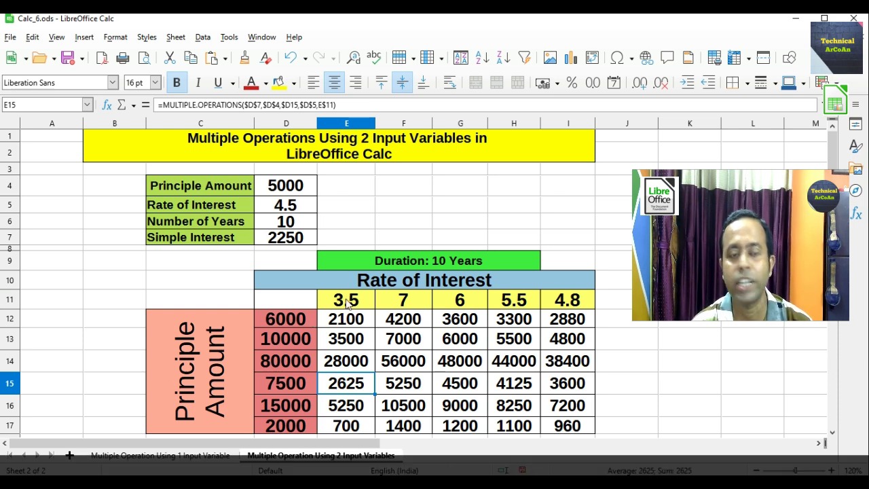
left_click(352, 325)
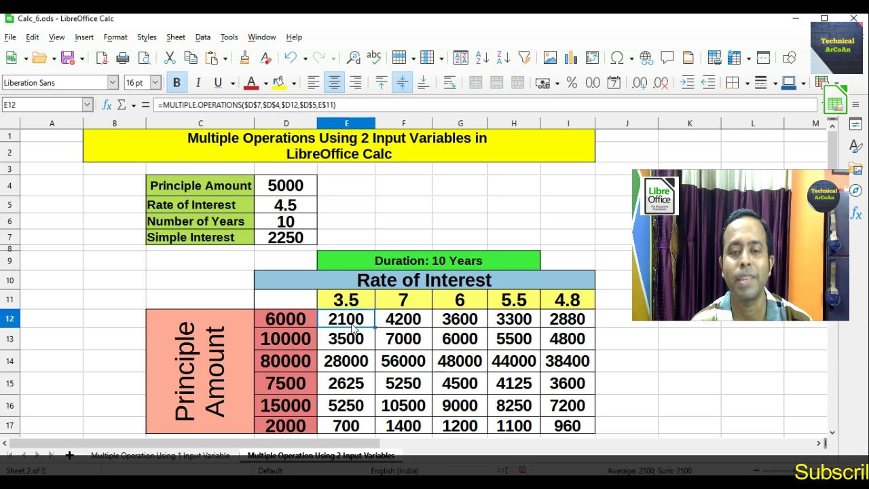